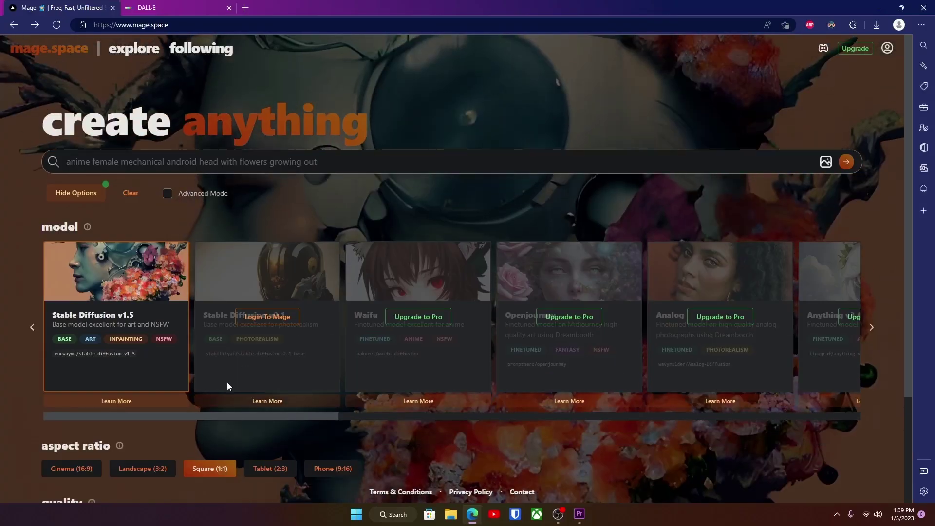
Step: Browse the model carousel, then collapse the generation options so only the prompt shows
drag(223, 412, 328, 417)
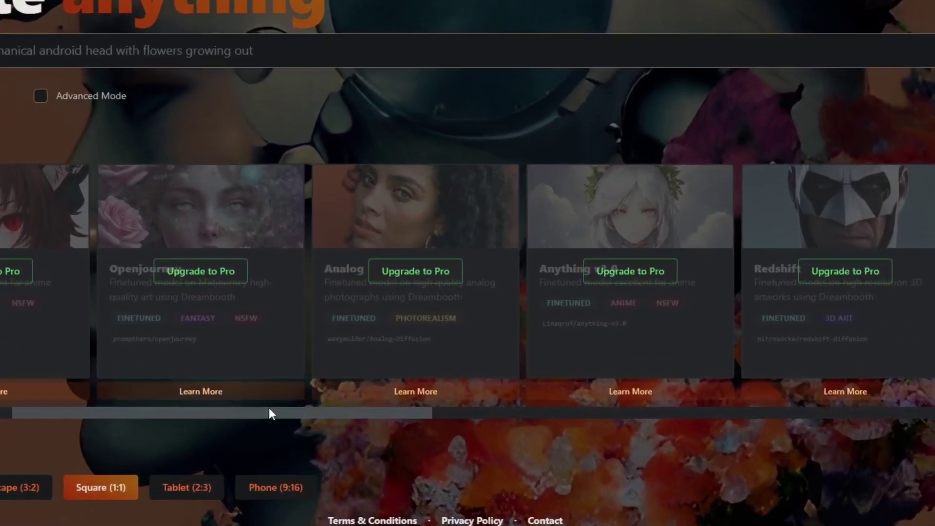
drag(269, 414, 70, 405)
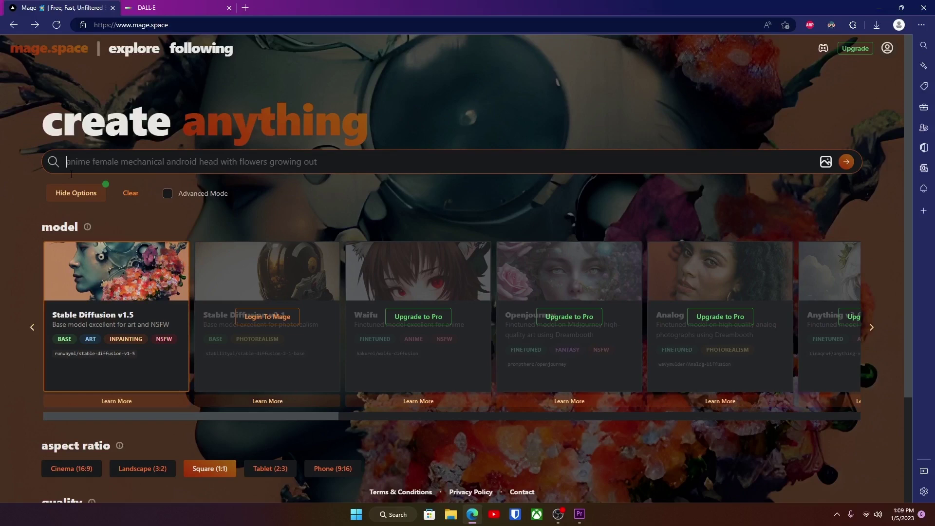
click(76, 194)
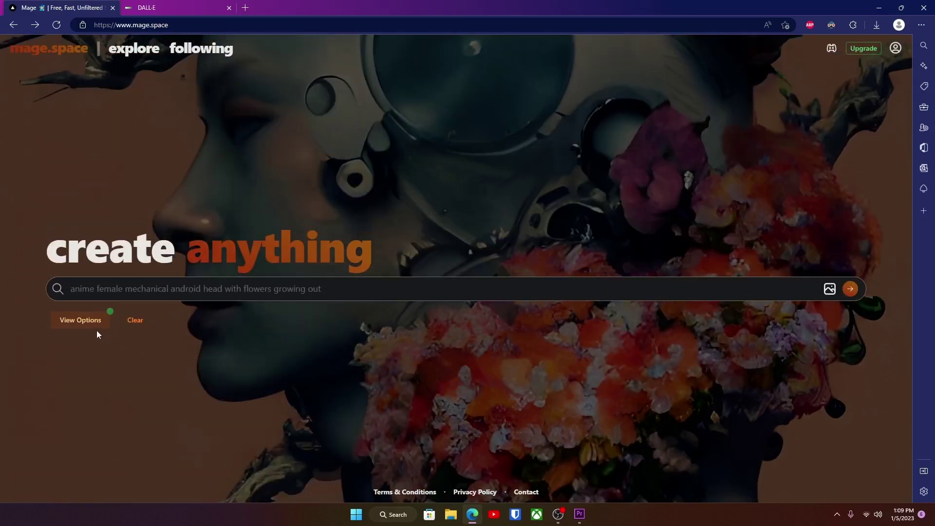
Step: Reveal the options showing aspect ratio Square (1:1), quality High (50 steps), guidance Normal (7.5)
click(78, 322)
scroll(93, 209, down, 4)
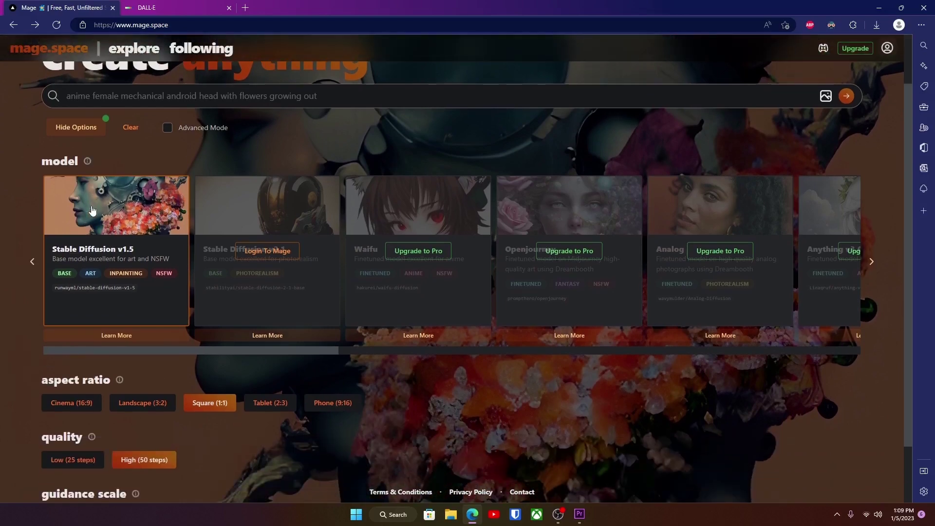
scroll(197, 281, up, 2)
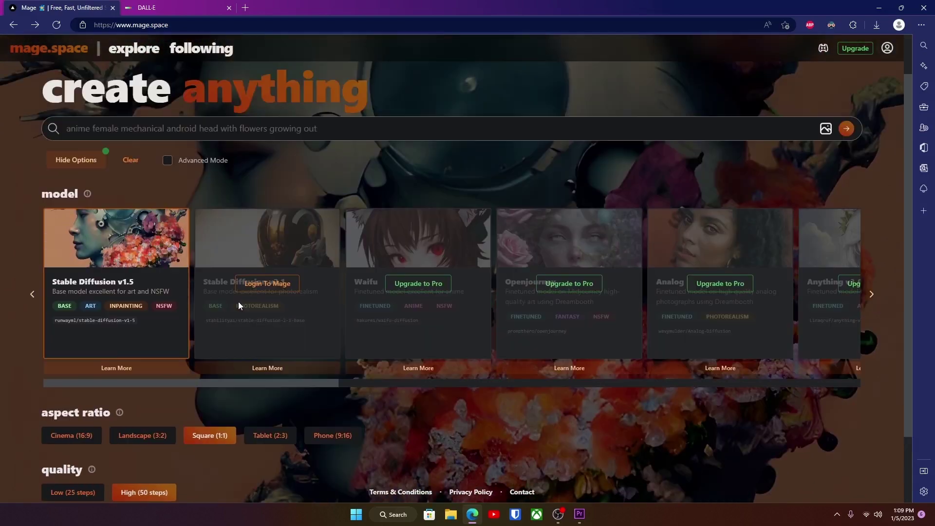
scroll(239, 303, up, 1)
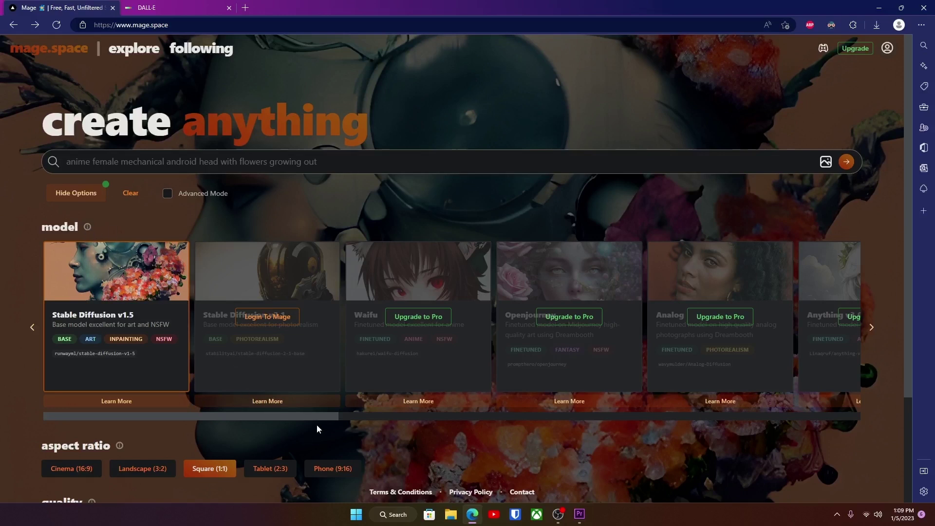
drag(302, 419, 205, 392)
scroll(132, 307, down, 3)
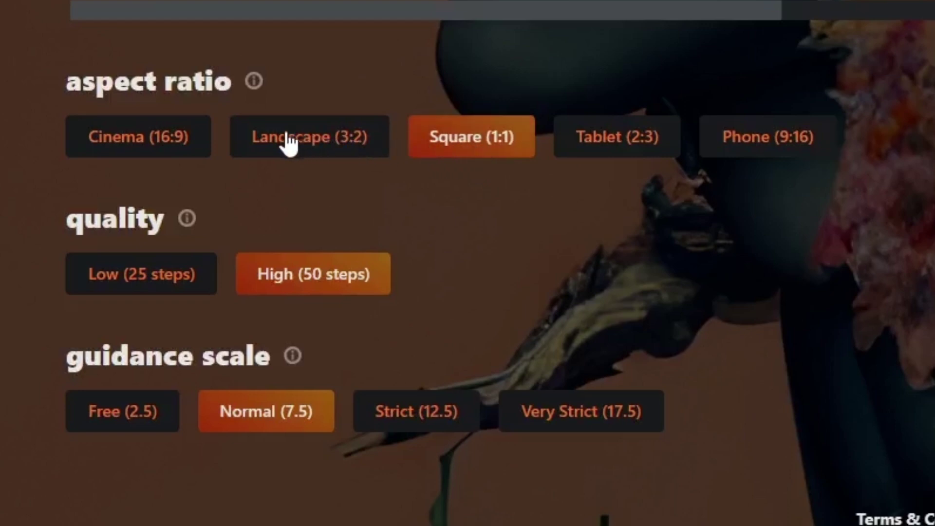
click(362, 143)
click(197, 145)
click(317, 145)
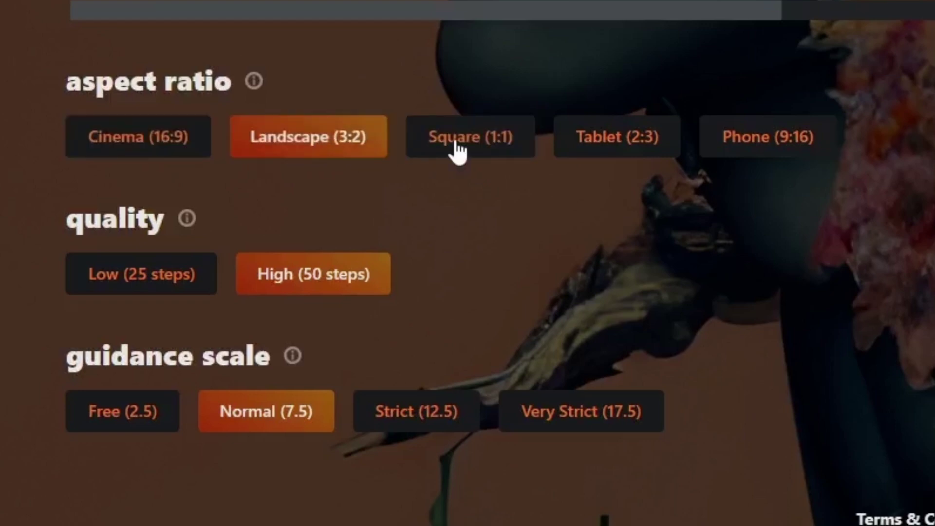
click(451, 142)
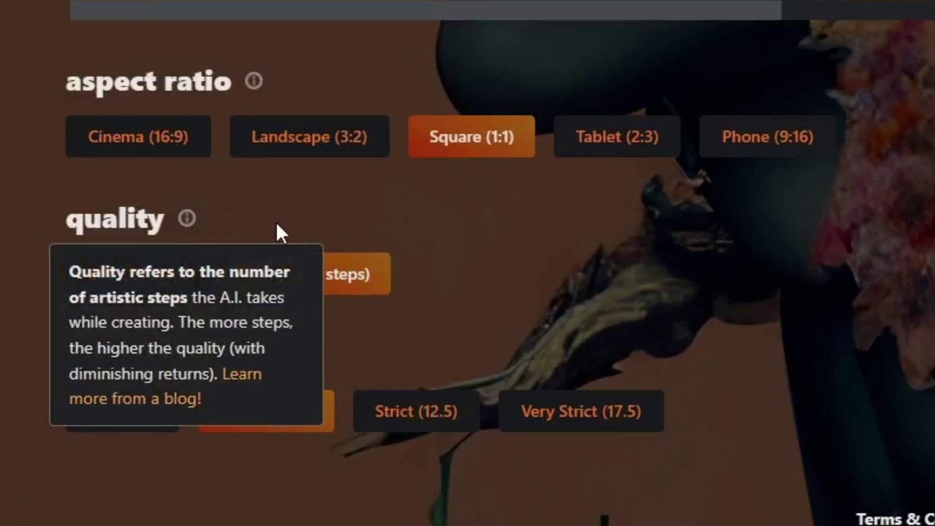
click(157, 298)
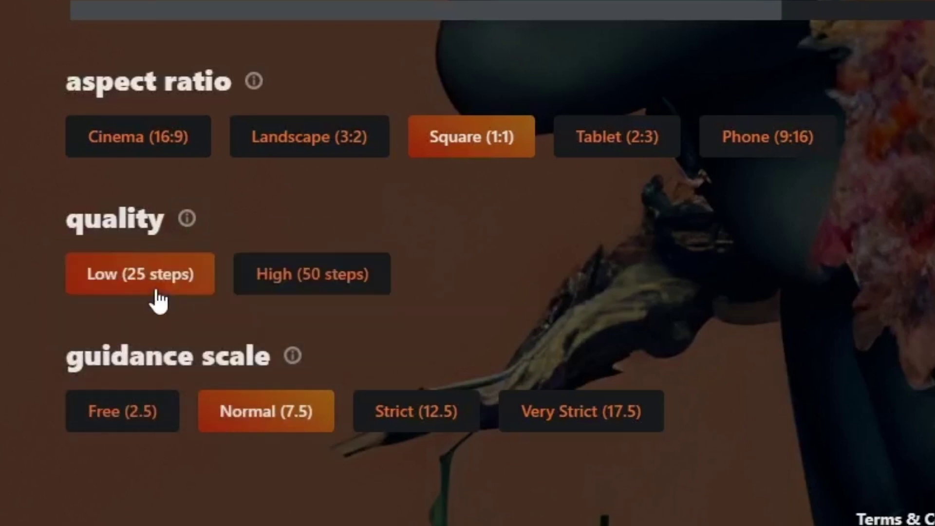
click(315, 297)
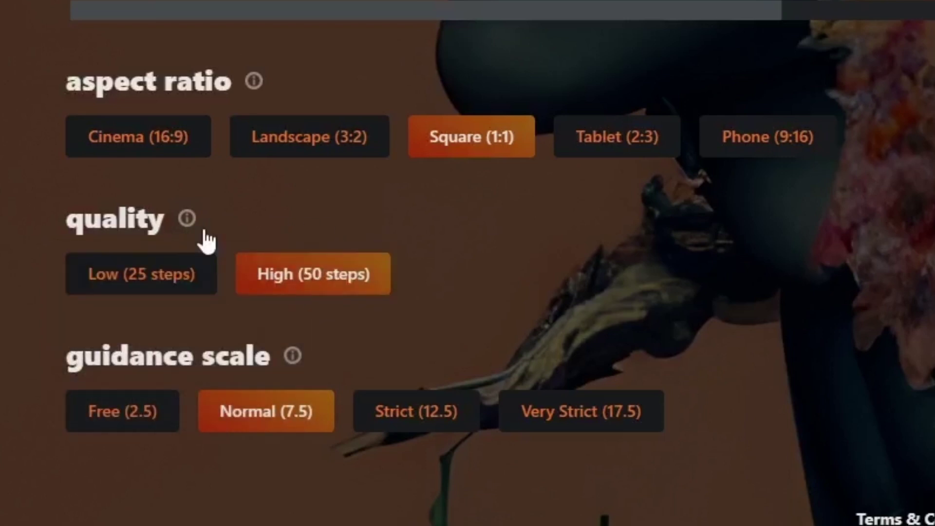
mouse_move(207, 240)
mouse_move(292, 360)
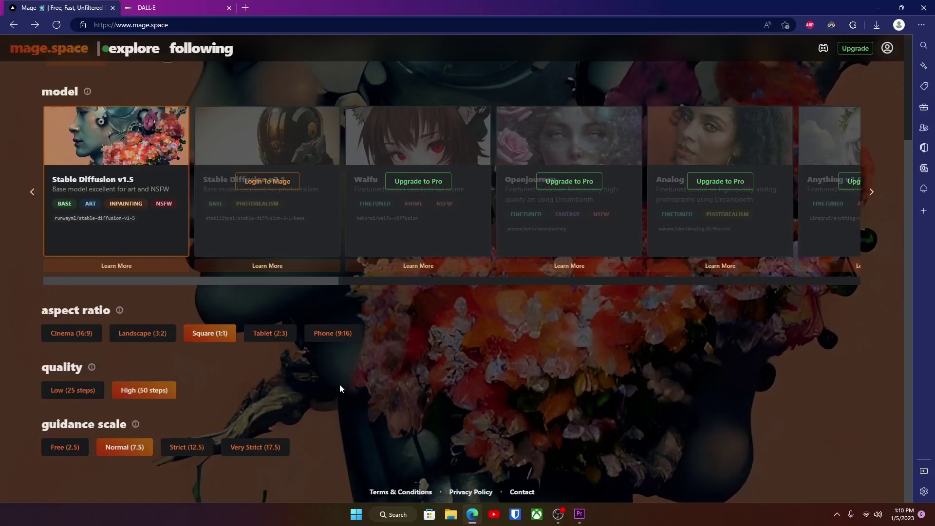
scroll(340, 388, up, 3)
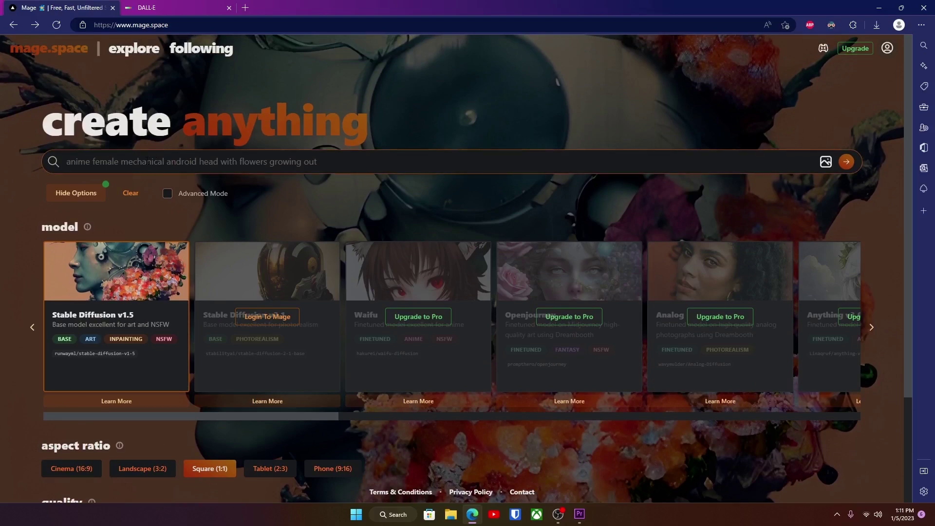
Step: Enter the prompt 'A person playing on the computer', correcting the typo
text(A person)
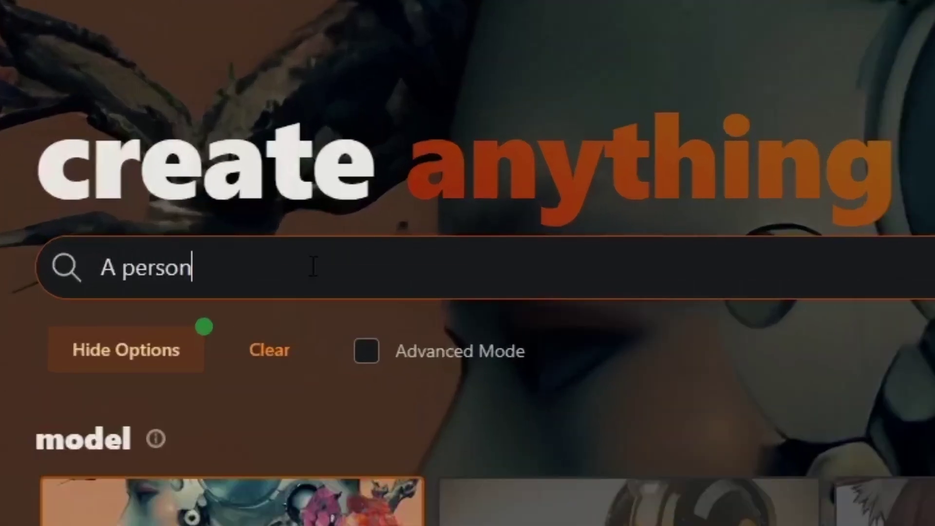
text( play)
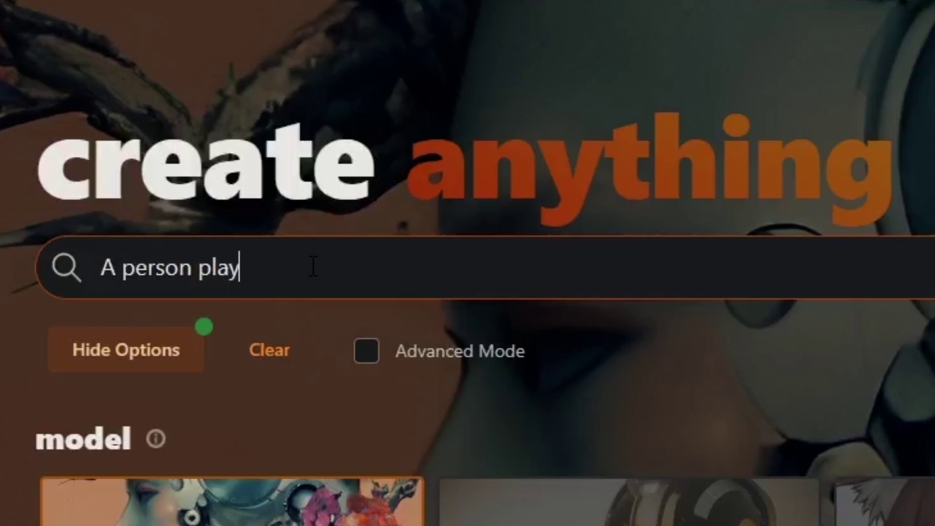
text(ing on the co)
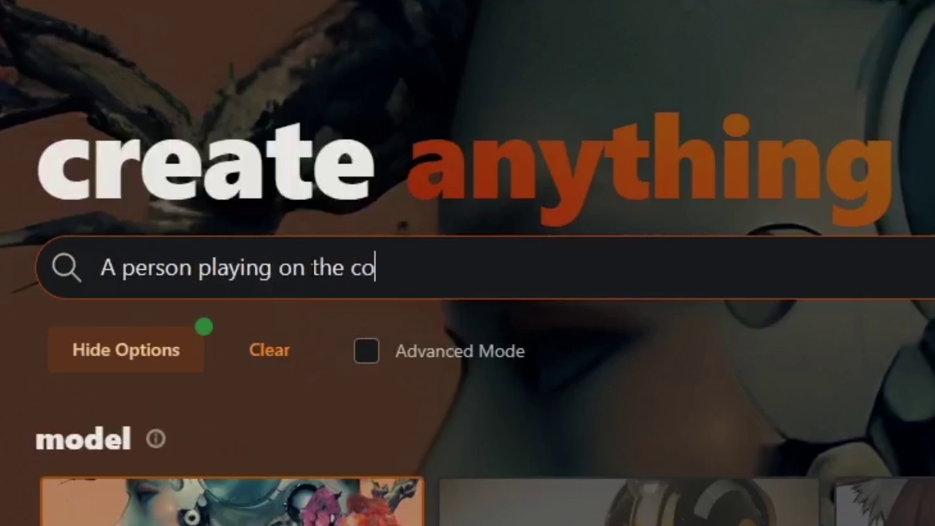
text(mput)
key(BackSpace)
text(uter)
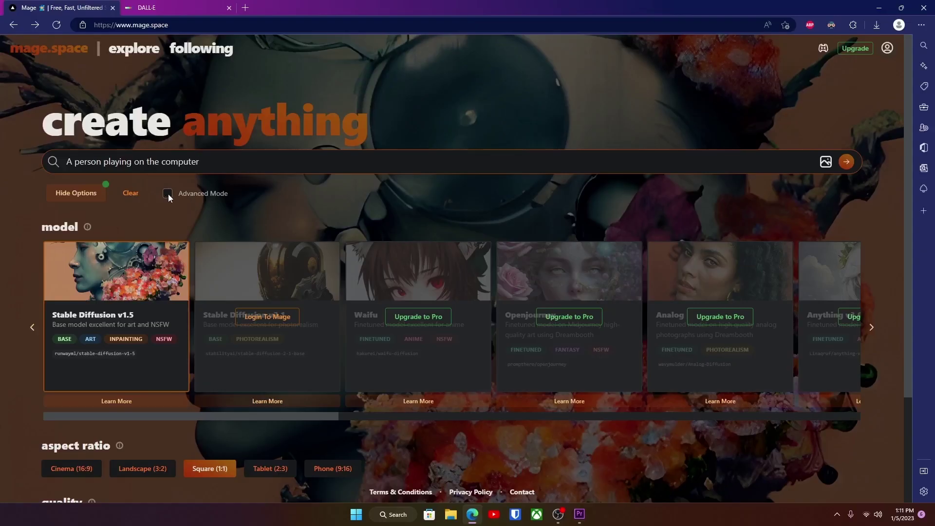
Step: Try Advanced Mode twice and dismiss the login prompts, then close the generated image
click(168, 194)
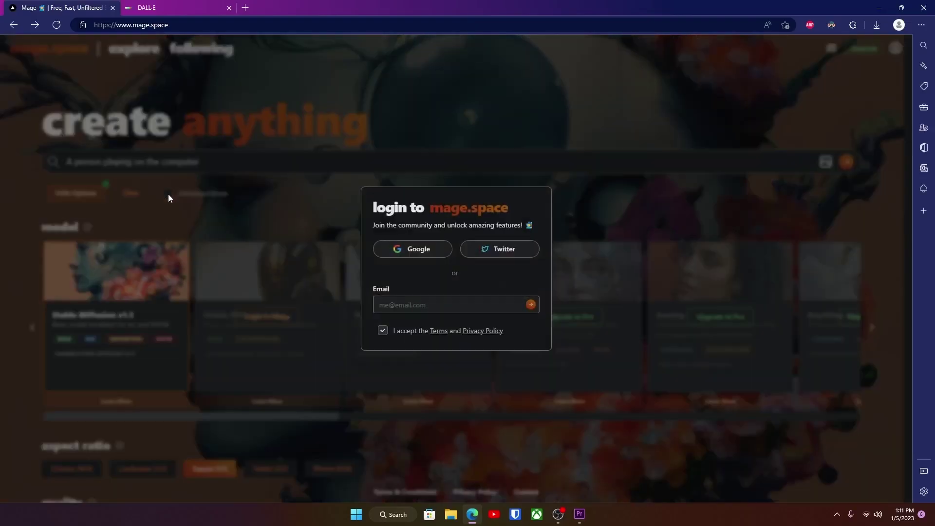
click(260, 160)
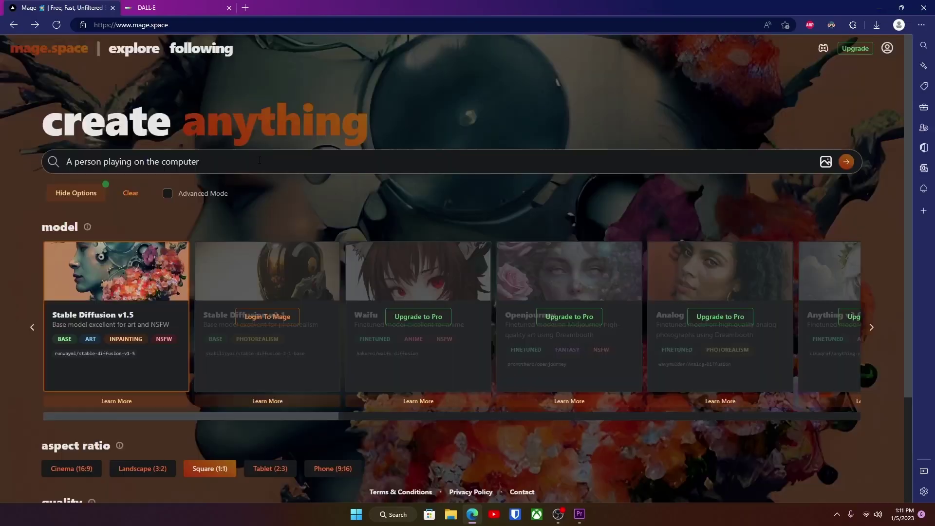
click(177, 193)
click(387, 148)
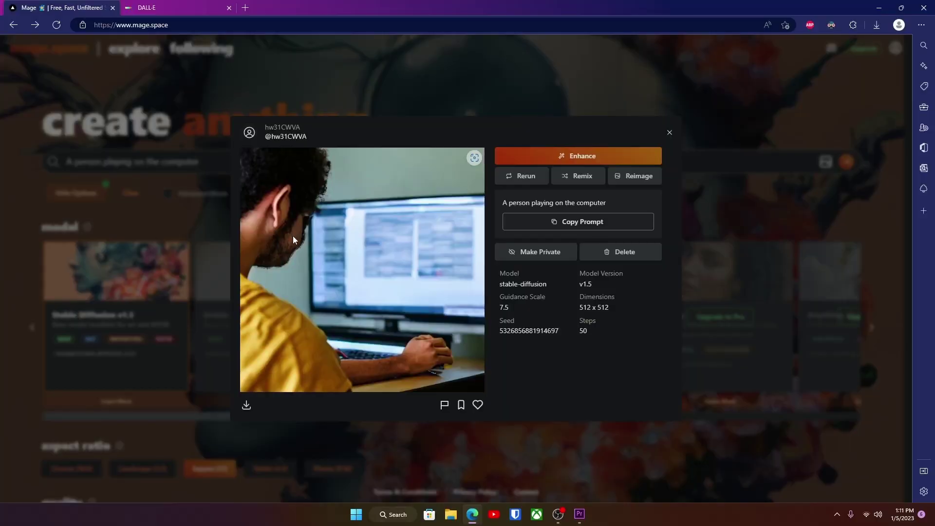
click(670, 132)
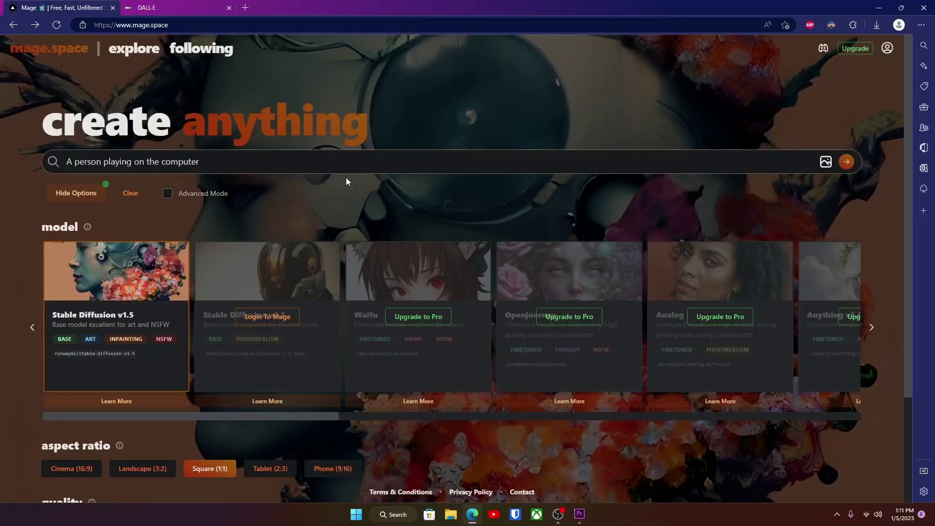
Step: Replace the prompt with 'mascot logo', generate the cartoon mascot, and close the result
drag(199, 162, 149, 162)
key(ctrl+a)
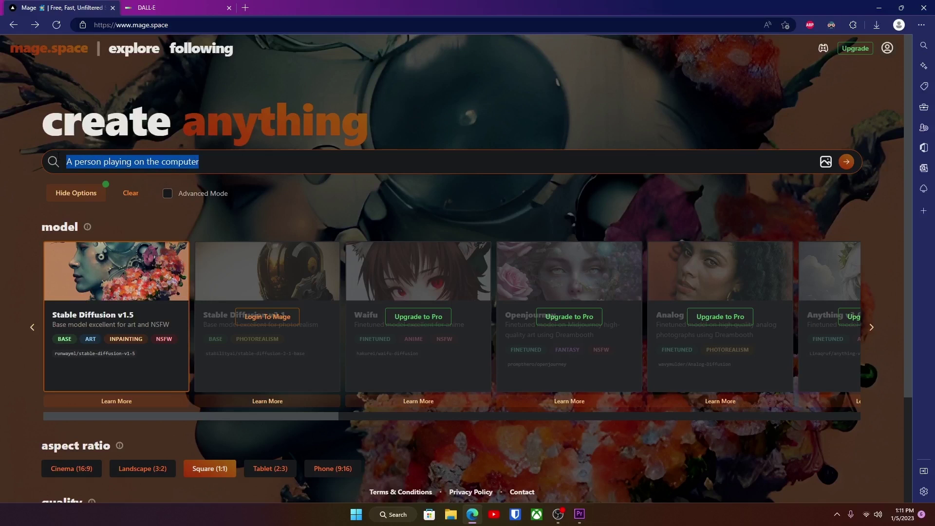
text(mascot logo)
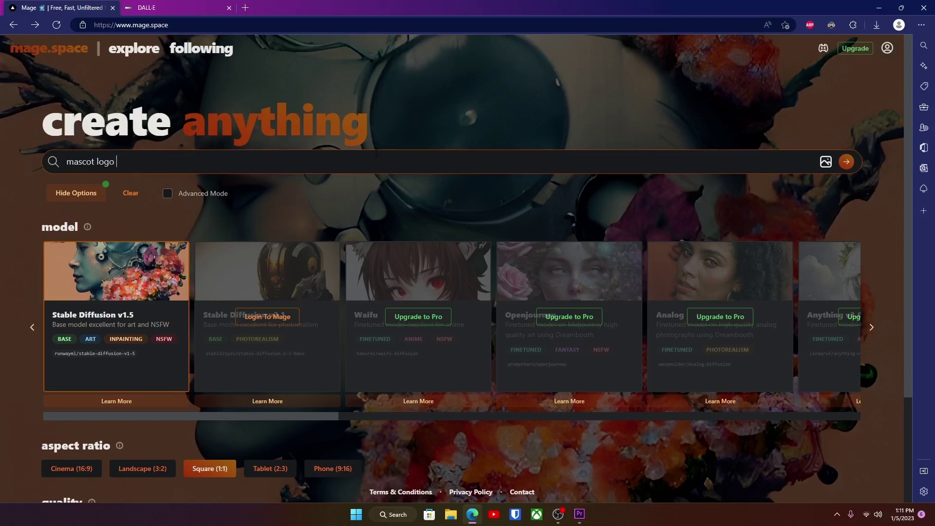
click(846, 162)
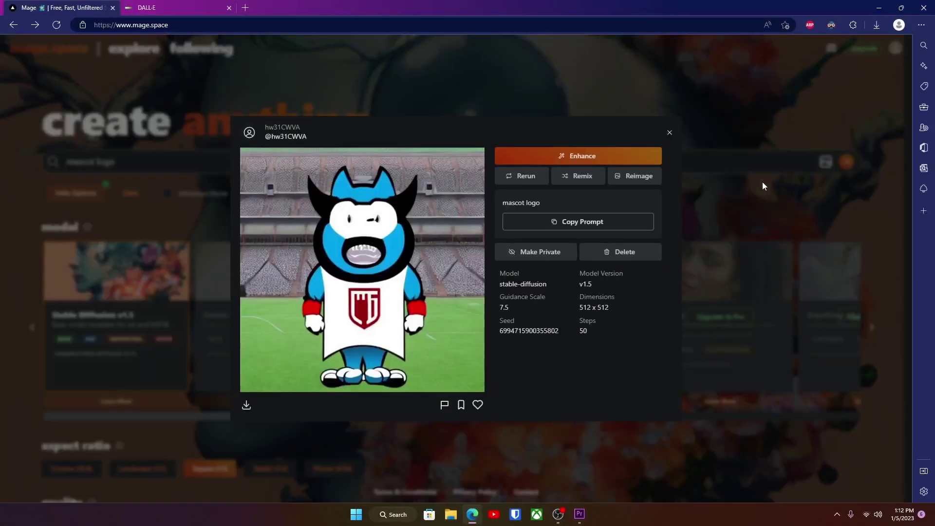
click(669, 132)
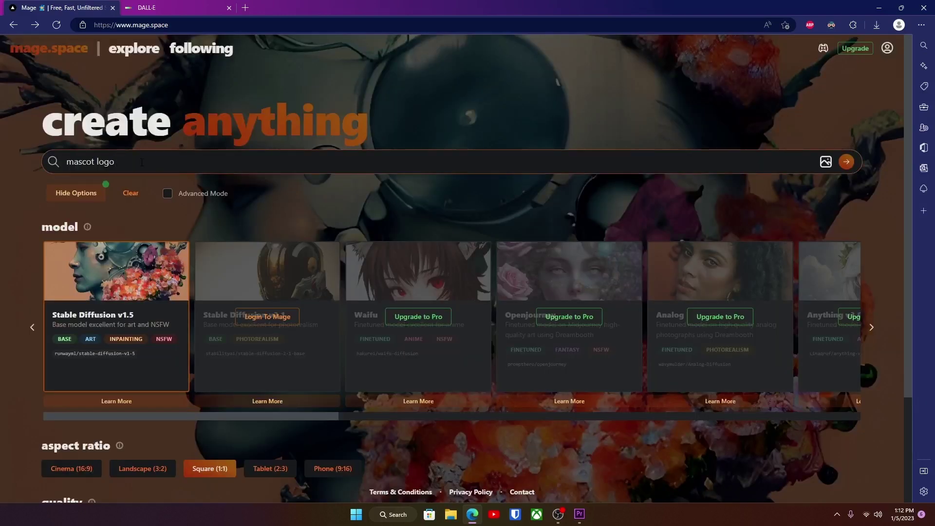
Step: Change the prompt to 'lion mascot logo high quality minimalist' and close the generated lion logo
drag(142, 163, 1, 170)
key(Home)
text(lion mascot logo high quality)
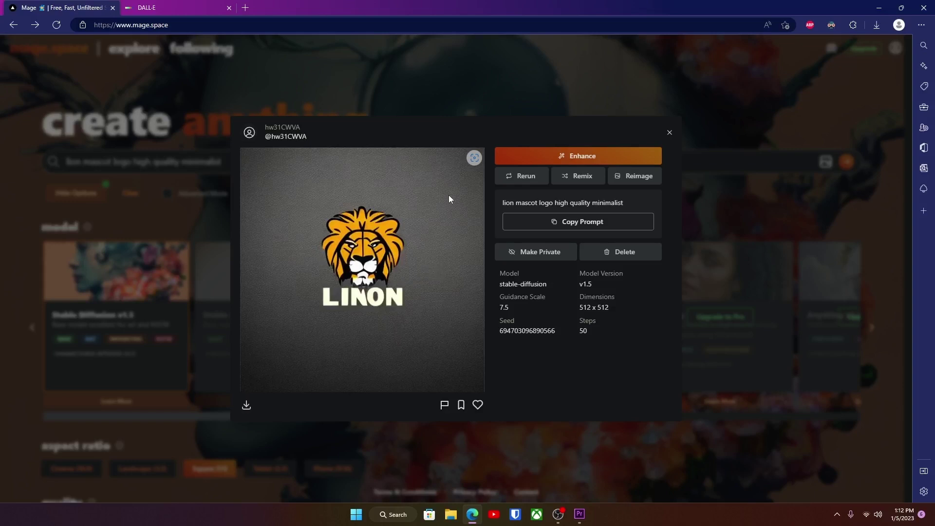
click(671, 134)
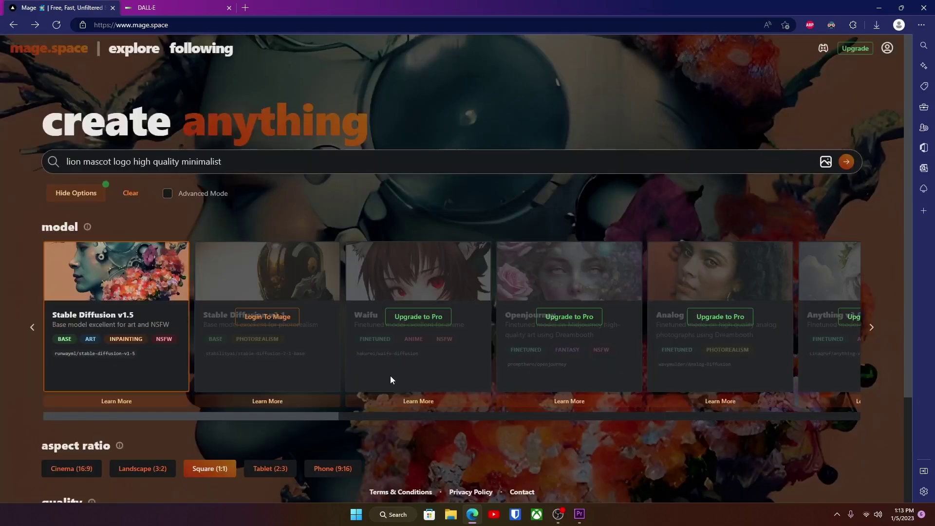
scroll(390, 375, down, 3)
scroll(396, 369, up, 3)
scroll(374, 181, down, 3)
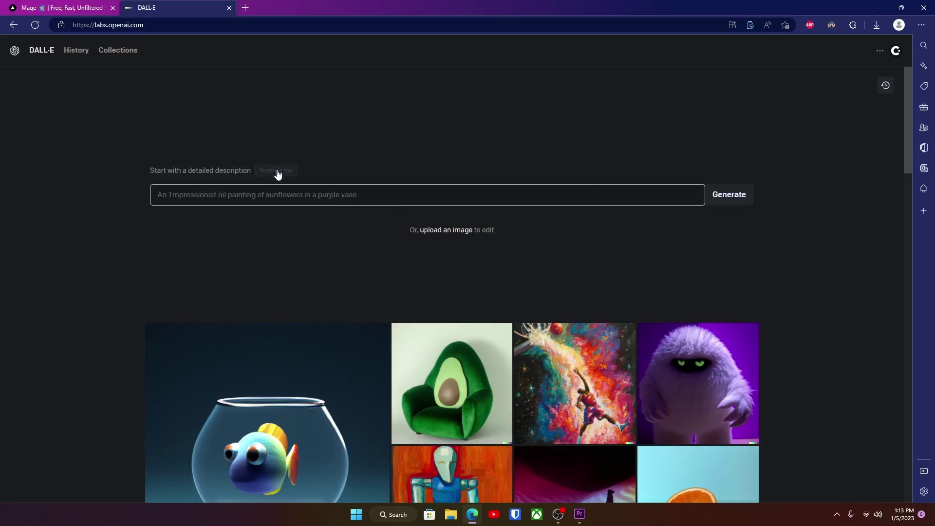
Step: Focus DALL-E's description box and browse its gallery of example images
click(288, 192)
scroll(300, 279, down, 3)
scroll(792, 339, down, 5)
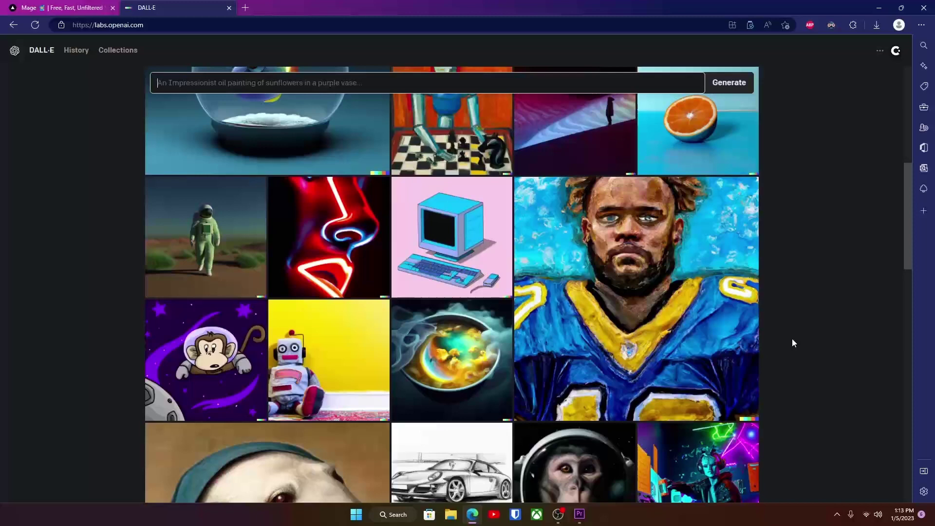
scroll(782, 336, down, 6)
scroll(777, 338, up, 12)
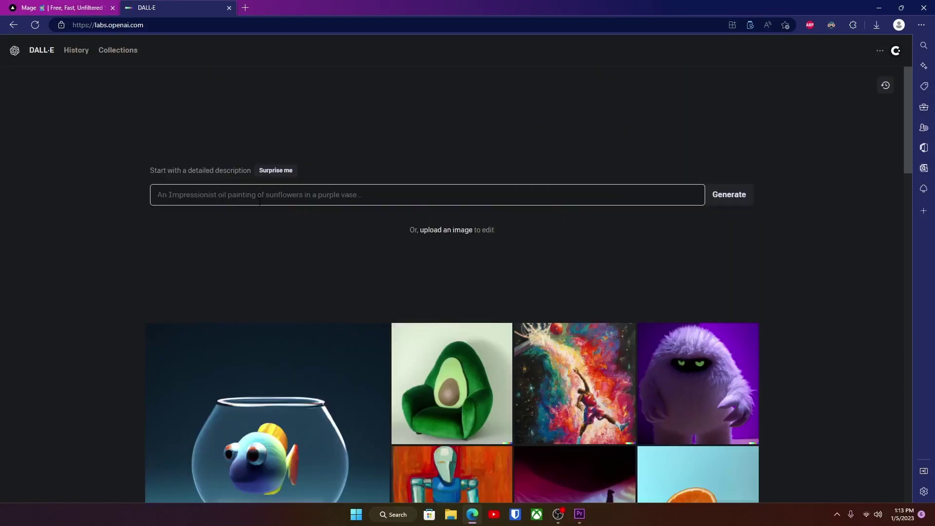